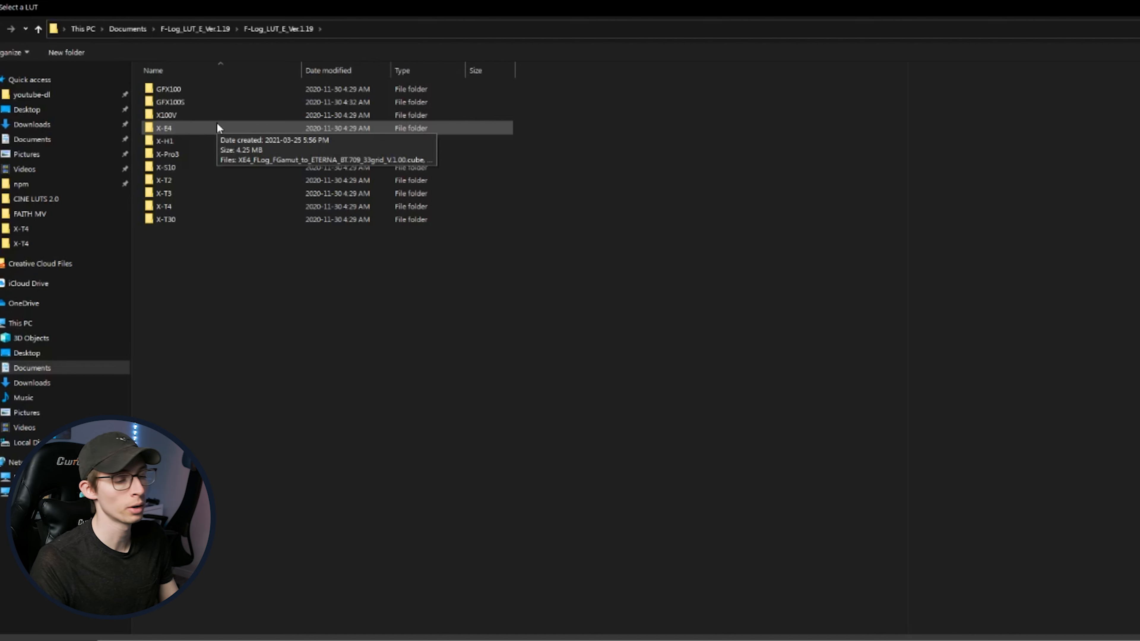
- Load XT4_FLog_FGamut_to_ETERNA_BT.709_33grid_V.1.00.cube from the X-T4 folder as the clip's input LUT
{"action": "double_click", "coordinate": [231, 208]}
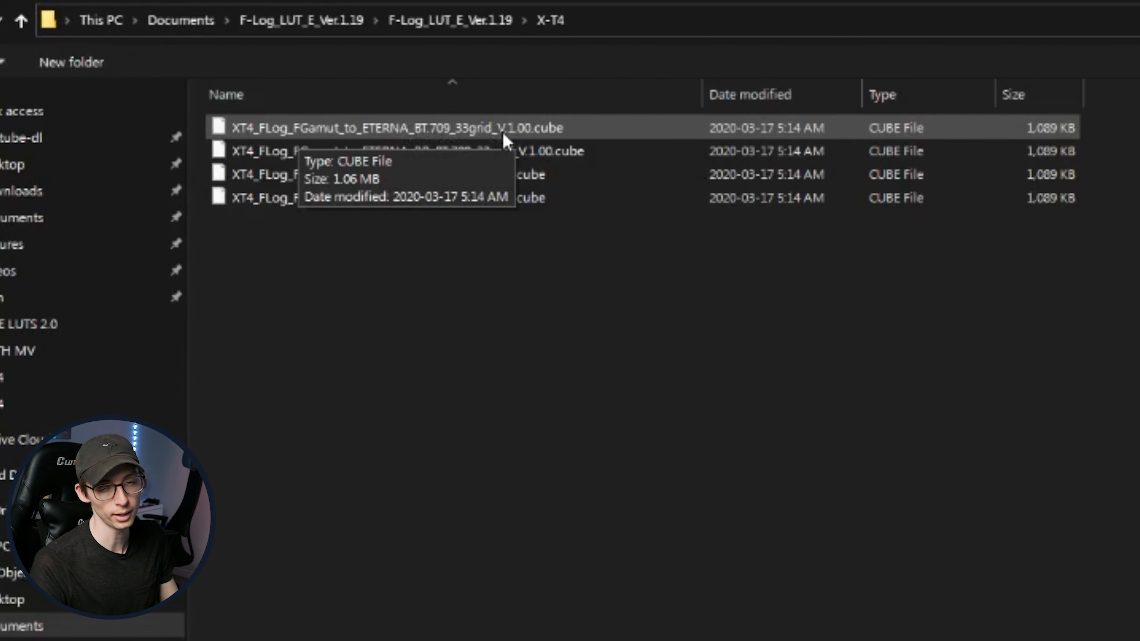
{"action": "left_click", "coordinate": [337, 176]}
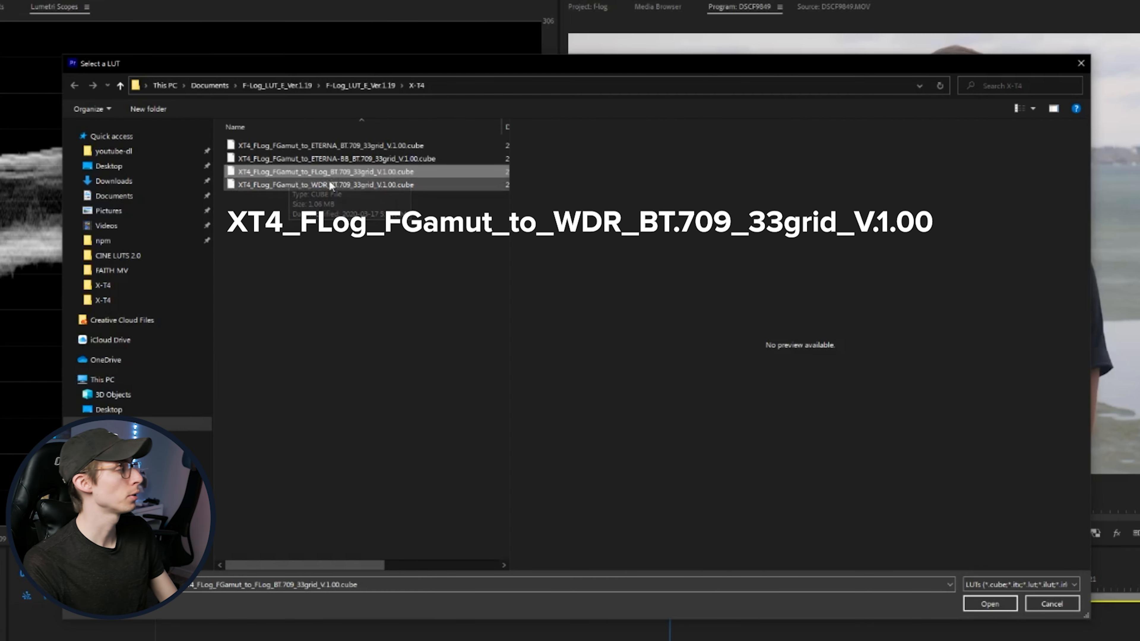
{"action": "left_click", "coordinate": [330, 145]}
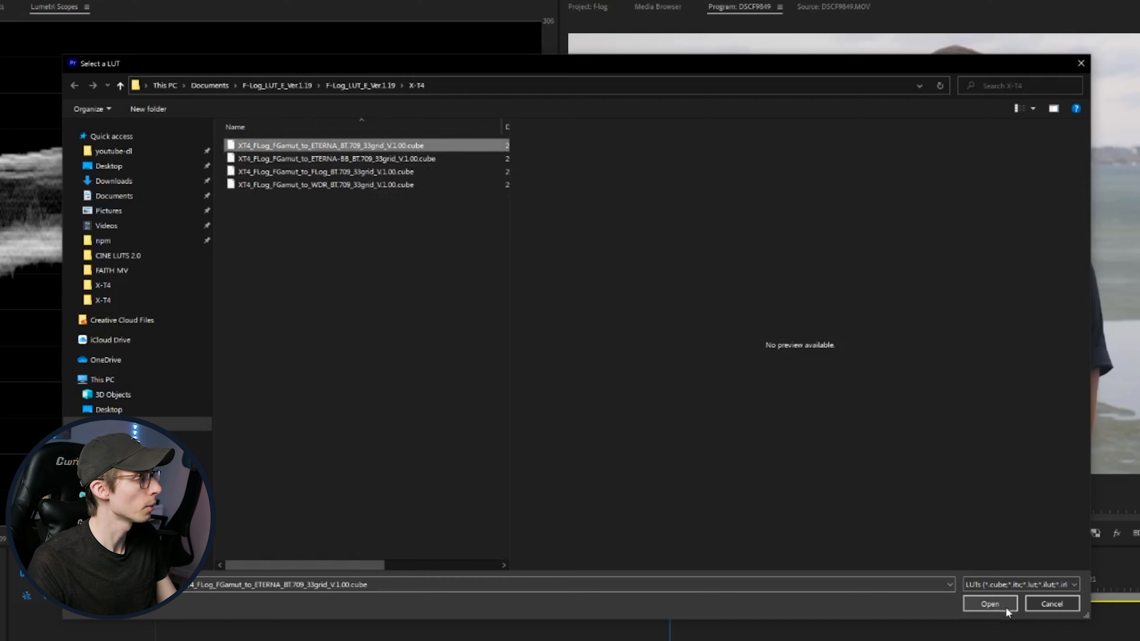
{"action": "left_click", "coordinate": [1005, 607]}
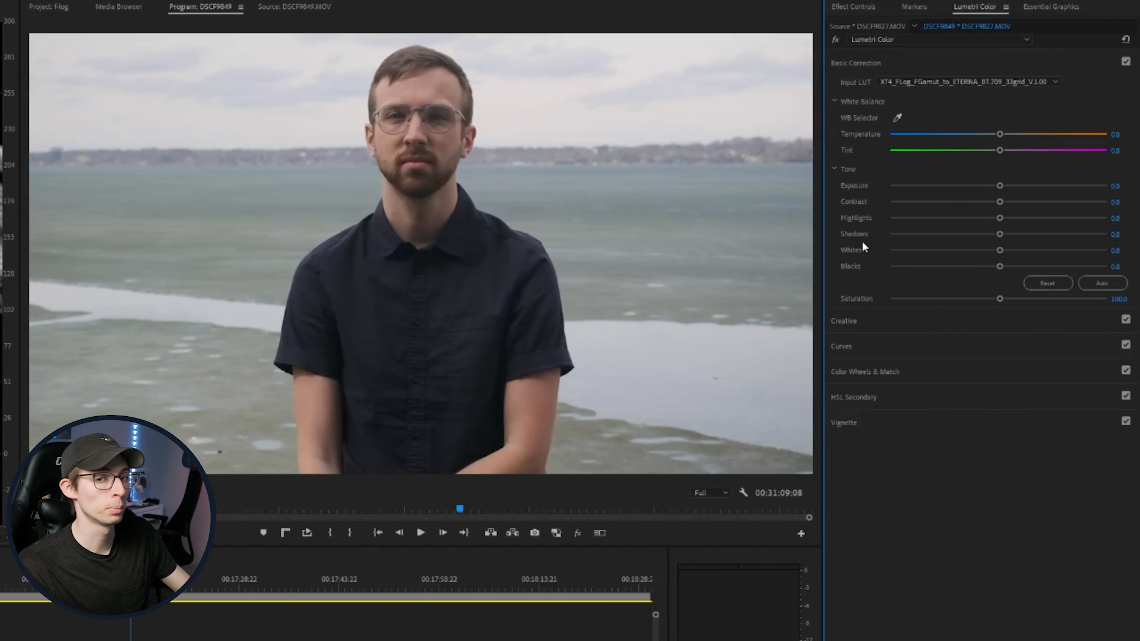
- Adjust the seated man clip's tone to Highlights 8.6, Shadows -4.6, Whites 20.0 and Blacks -6.9
{"action": "left_click_drag", "start_coordinate": [999, 266], "coordinate": [992, 267]}
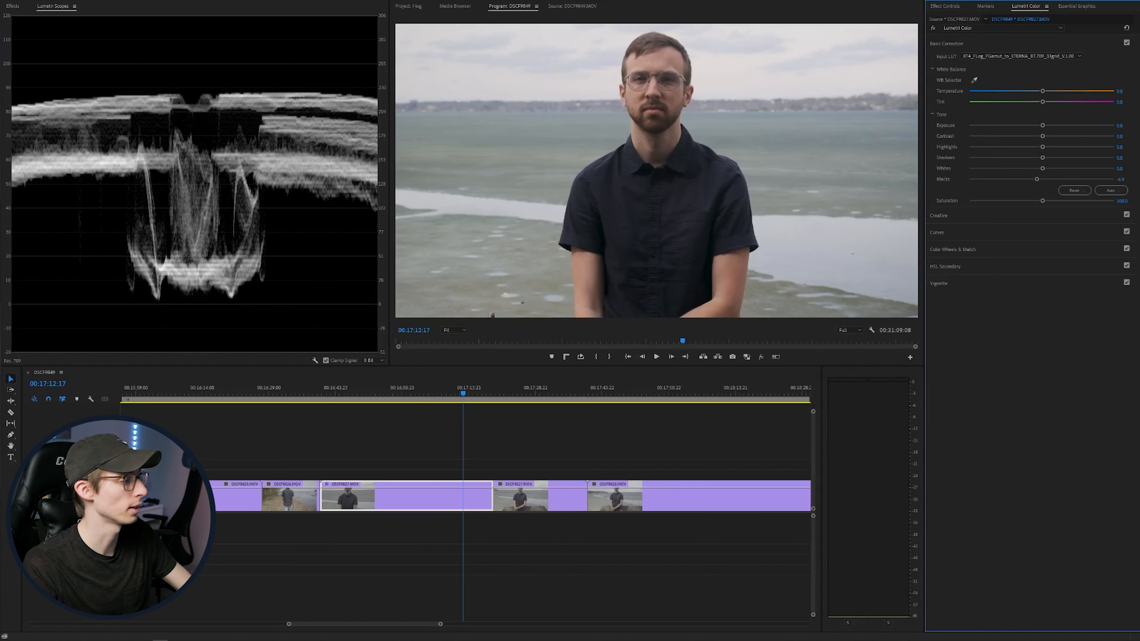
{"action": "left_click_drag", "start_coordinate": [1042, 157], "coordinate": [1048, 168]}
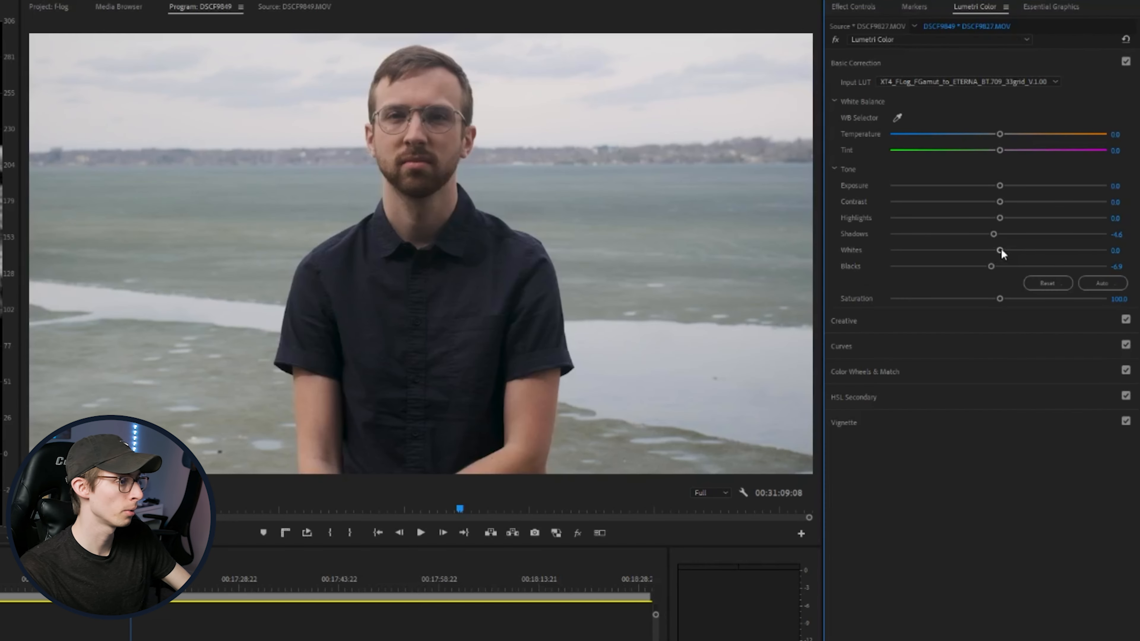
{"action": "left_click_drag", "start_coordinate": [1009, 250], "coordinate": [1004, 250]}
{"action": "left_click_drag", "start_coordinate": [1000, 218], "coordinate": [1021, 243]}
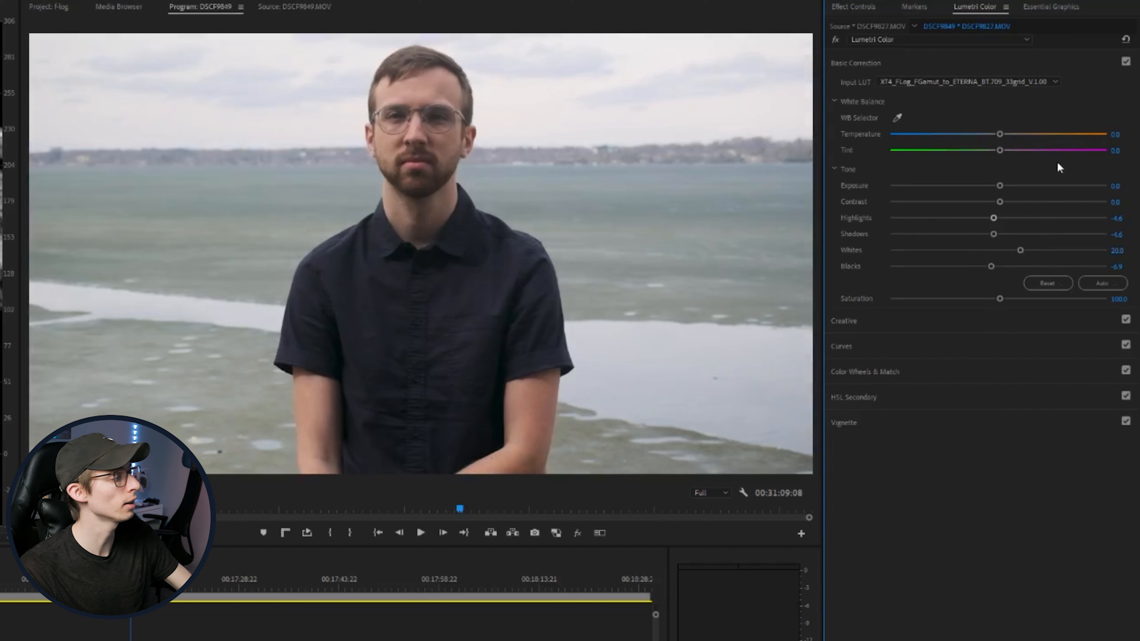
{"action": "left_click_drag", "start_coordinate": [1008, 217], "coordinate": [1005, 218]}
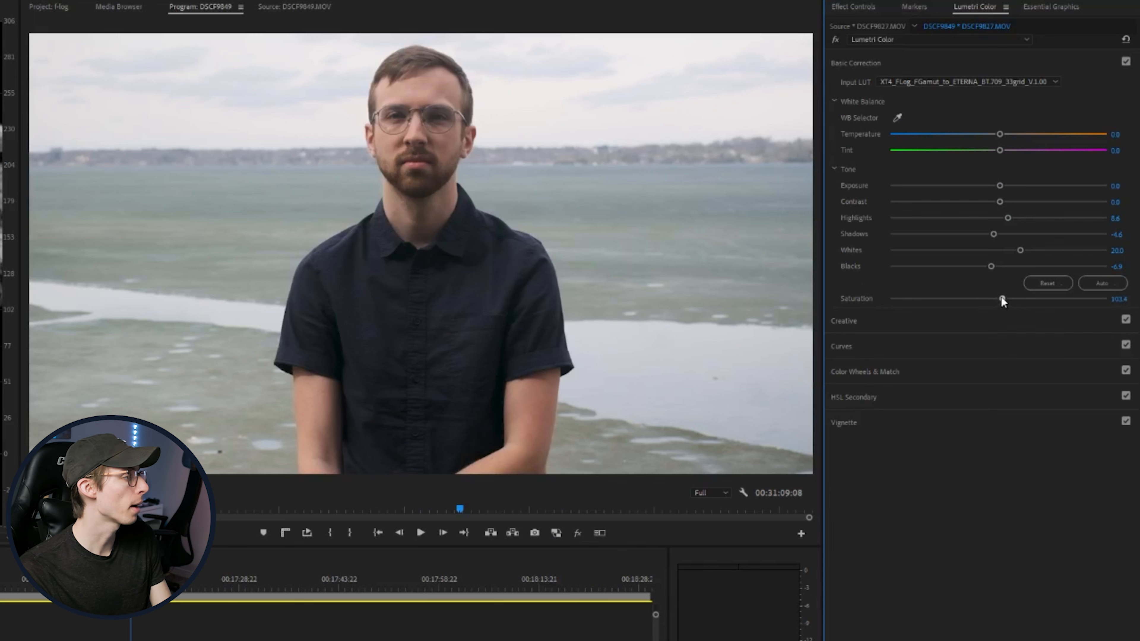
- Set the clip's basic correction saturation to 105
{"action": "left_click_drag", "start_coordinate": [1001, 297], "coordinate": [1006, 293]}
{"action": "left_click", "coordinate": [1121, 298]}
{"action": "type", "text": "105"}
{"action": "key", "text": "Return"}
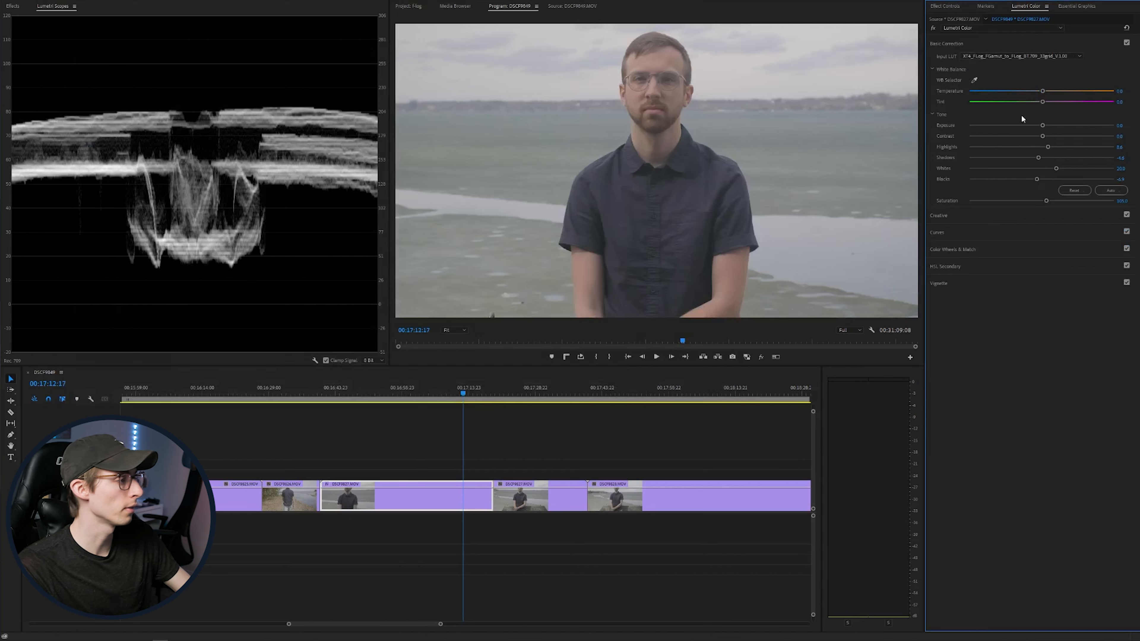
- Replace the clip's input LUT with XT4_FLog_FGamut_to_WDR_BT.709_33grid_V.1.00.cube
{"action": "left_click", "coordinate": [1020, 56]}
{"action": "left_click", "coordinate": [982, 72]}
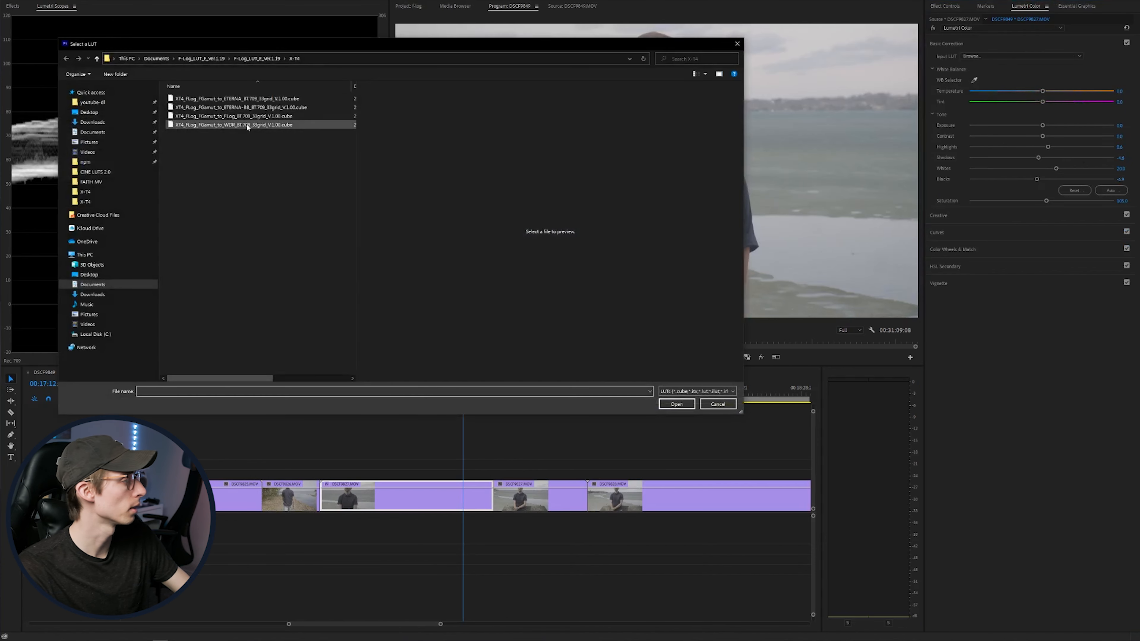
{"action": "double_click", "coordinate": [276, 125]}
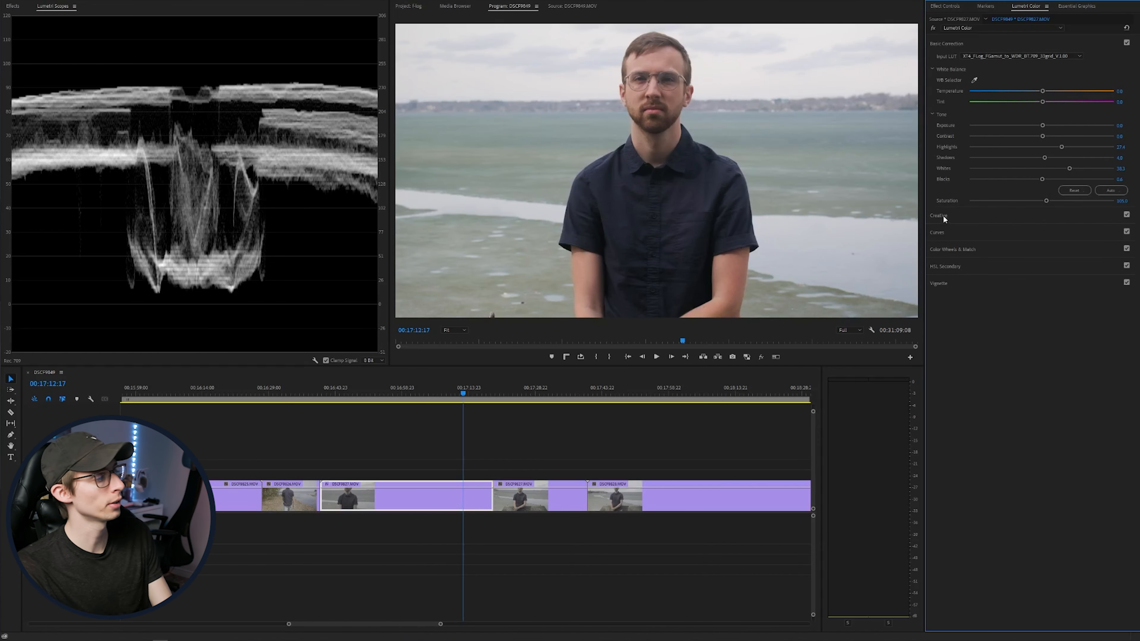
- Apply CINEMA.cube from the CINE LUTS 2.0 folder as the clip's creative look
{"action": "left_click", "coordinate": [968, 218]}
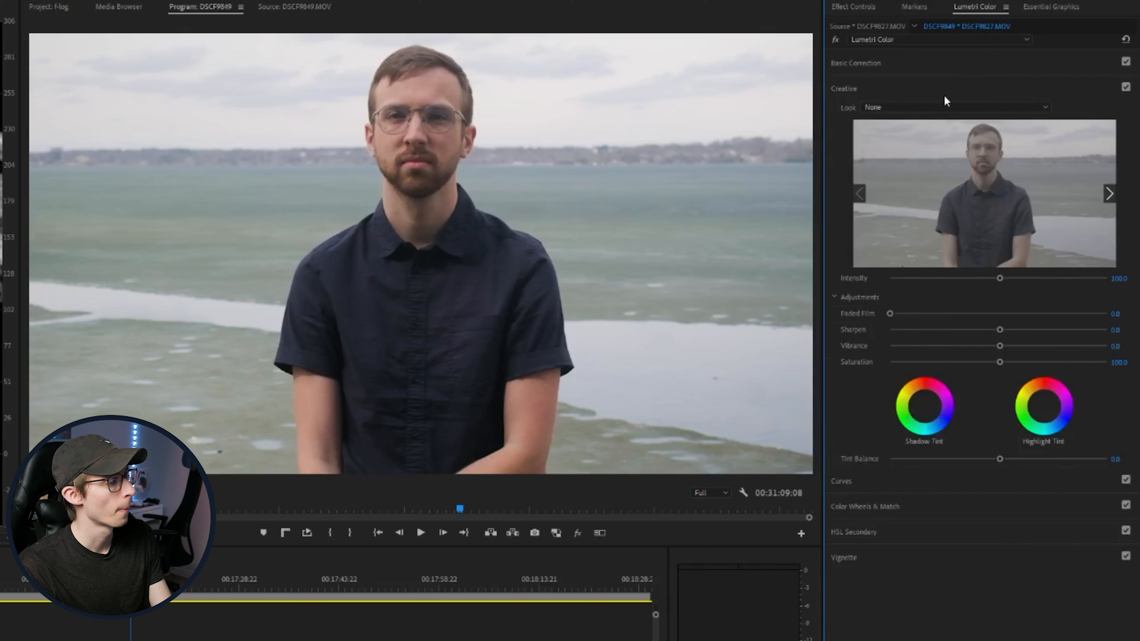
{"action": "left_click", "coordinate": [1005, 73]}
{"action": "left_click", "coordinate": [1011, 97]}
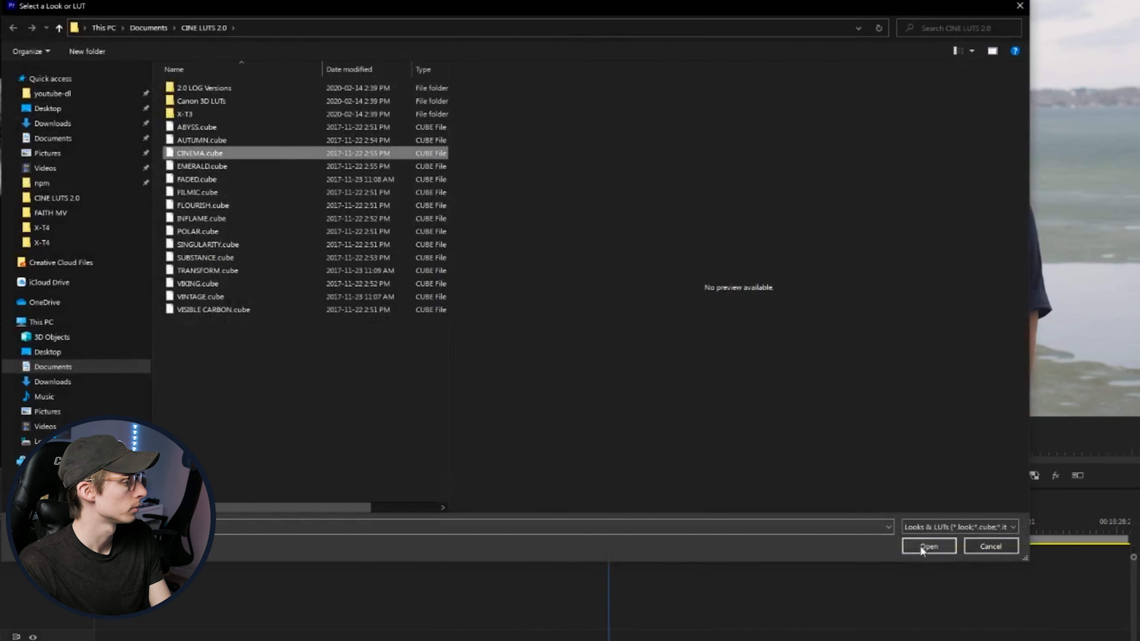
{"action": "left_click", "coordinate": [922, 548]}
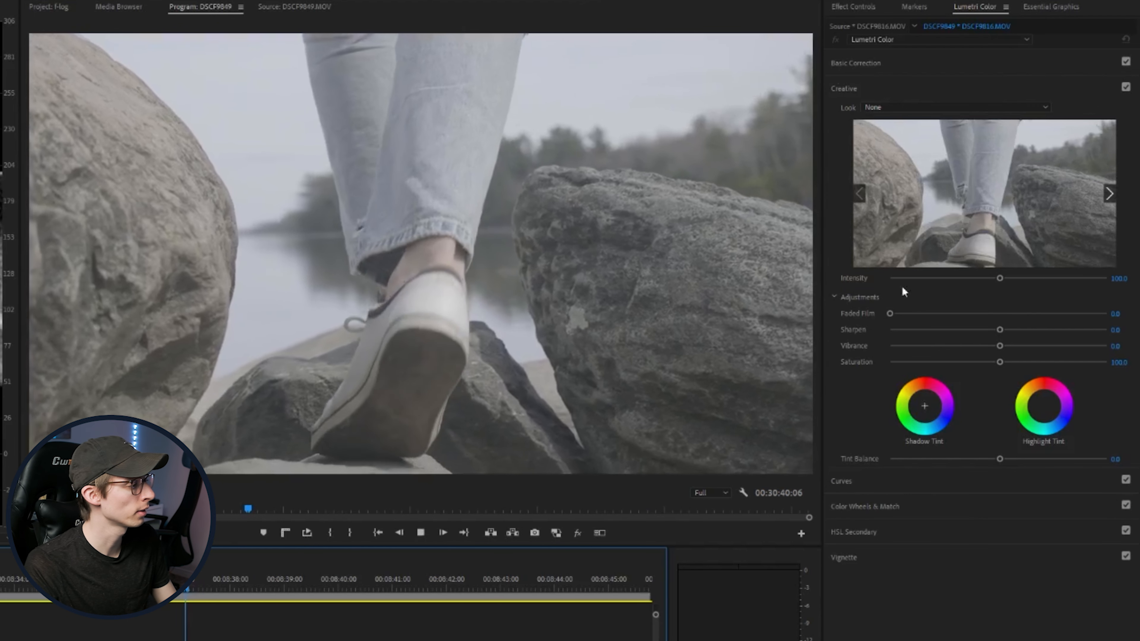
- Stop playback on the walking shoe shot and load XT4_FLog_FGamut_to_WDR_BT.709_33grid_V.1.00 as its input LUT
{"action": "key", "text": "space"}
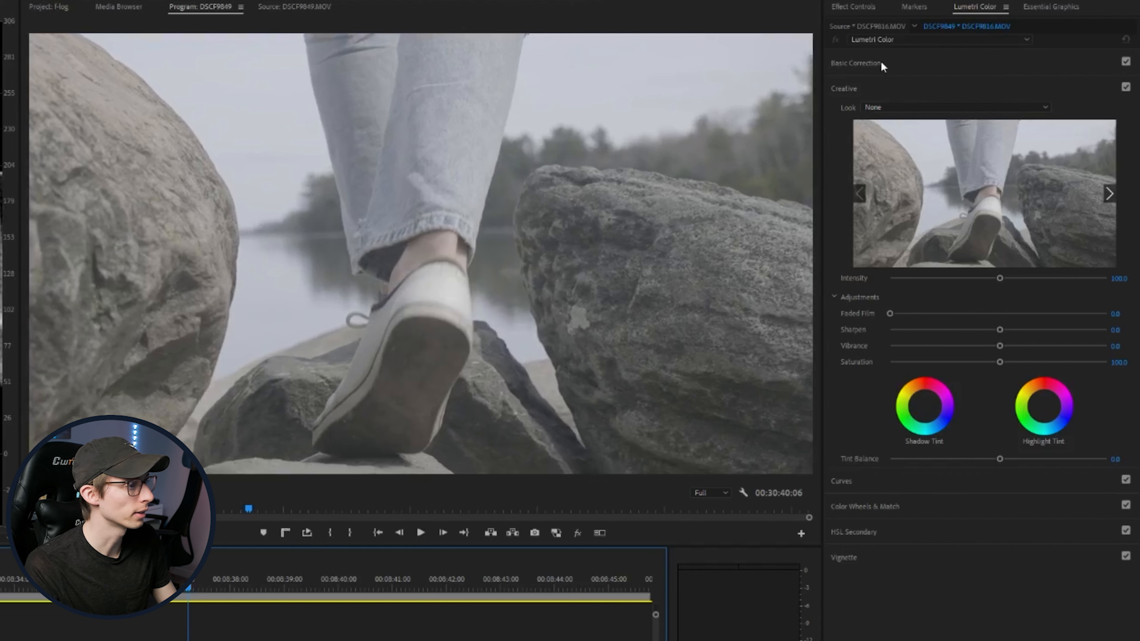
{"action": "left_click", "coordinate": [881, 61]}
{"action": "left_click", "coordinate": [951, 81]}
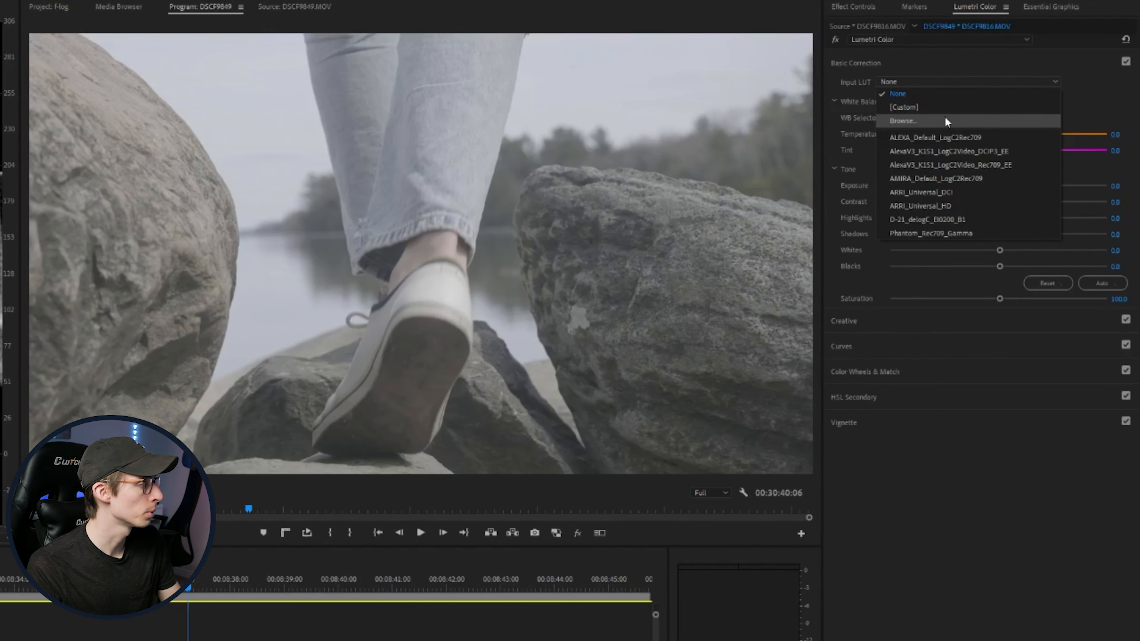
{"action": "left_click", "coordinate": [945, 125]}
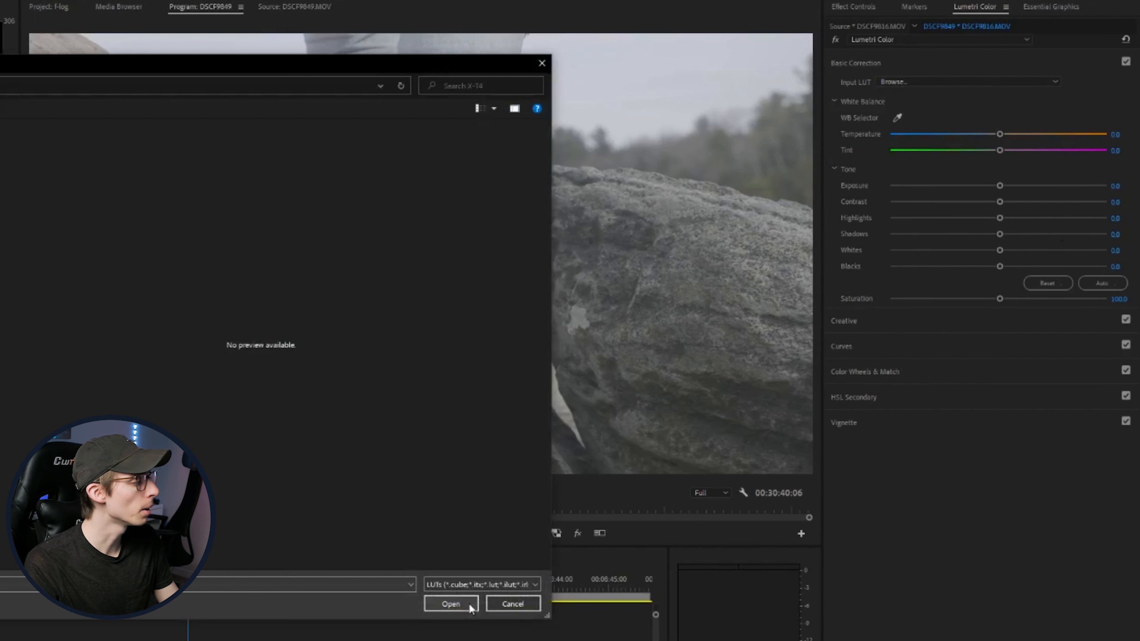
{"action": "left_click", "coordinate": [469, 603]}
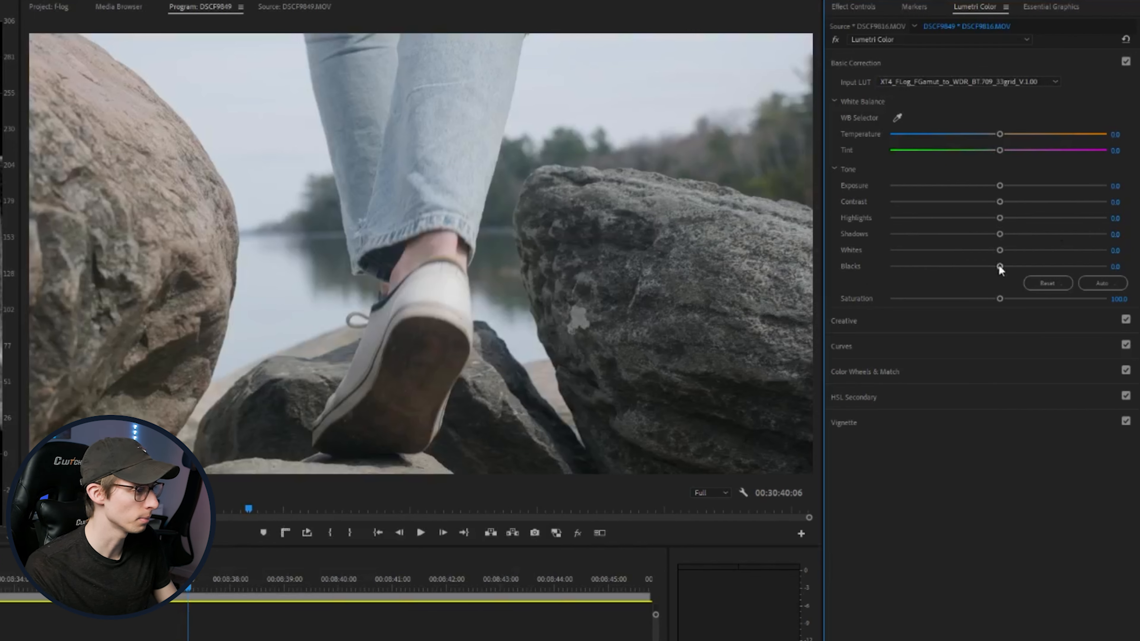
- Set the shoe clip's tone to Highlights 6.9, Shadows -7.4, Whites 27.4 and Blacks -4.0, and play it back
{"action": "left_click_drag", "start_coordinate": [1000, 266], "coordinate": [1031, 254]}
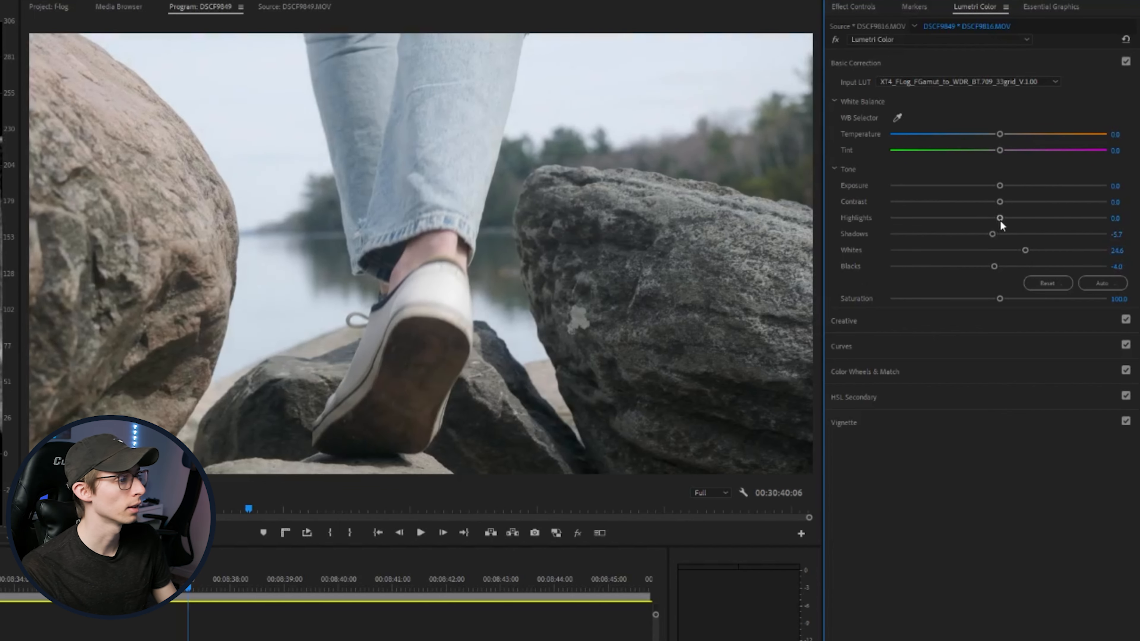
{"action": "left_click_drag", "start_coordinate": [1004, 219], "coordinate": [1028, 250]}
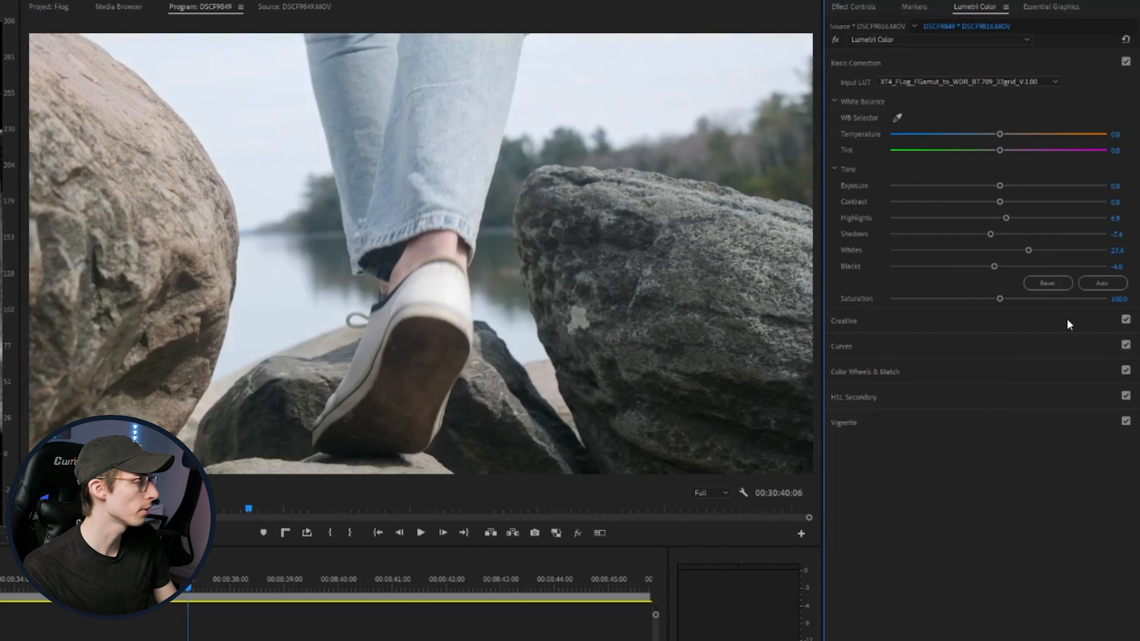
{"action": "key", "text": "space"}
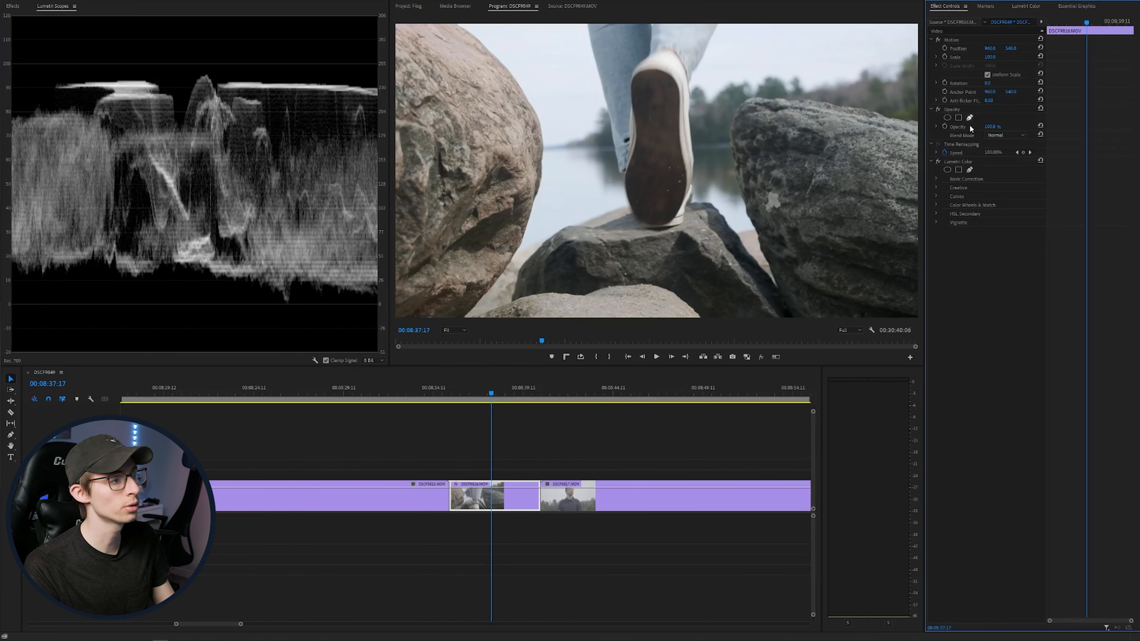
- Select the Lumetri Color effect among the shoe clip's applied effects
{"action": "left_click", "coordinate": [961, 161]}
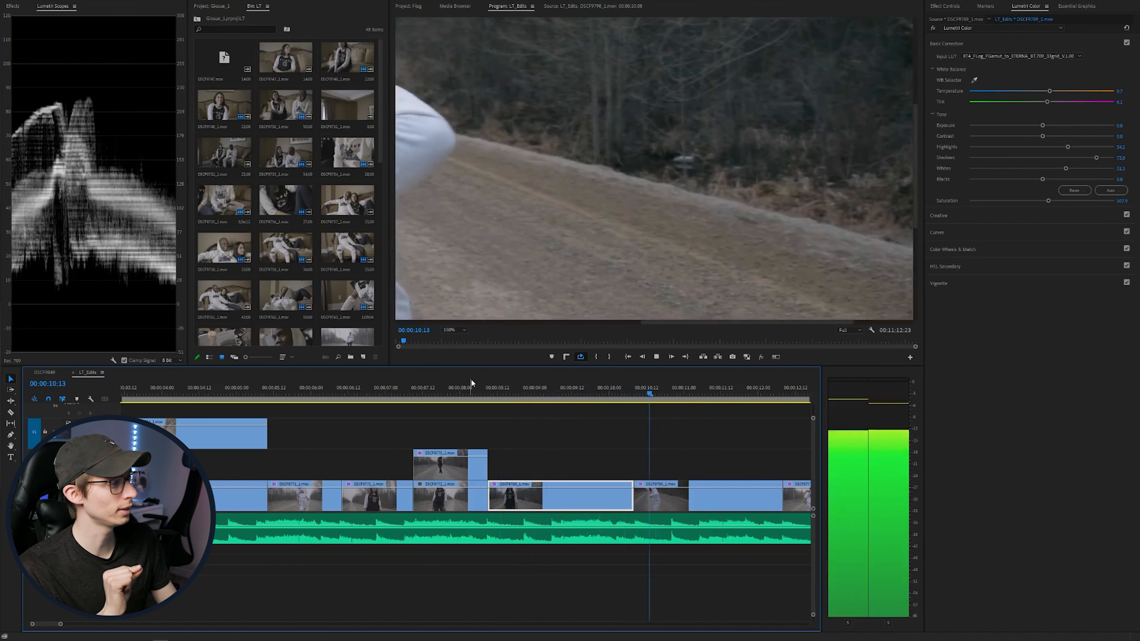
- Play and pause the LT_Edits sequence to review its graded clips
{"action": "key", "text": "space"}
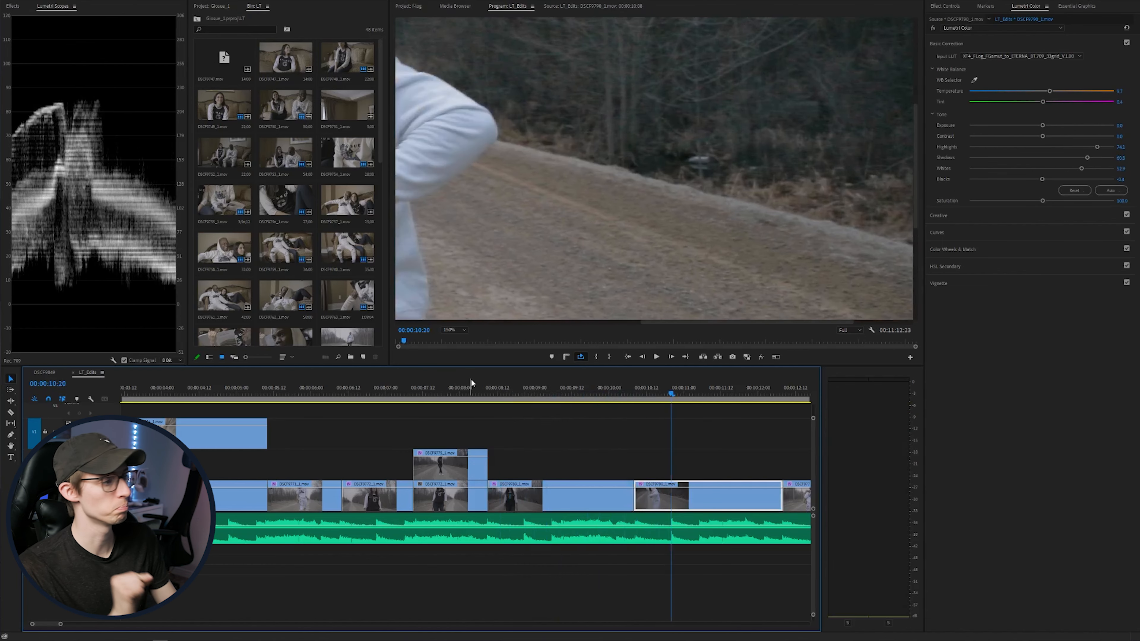
{"action": "key", "text": "space"}
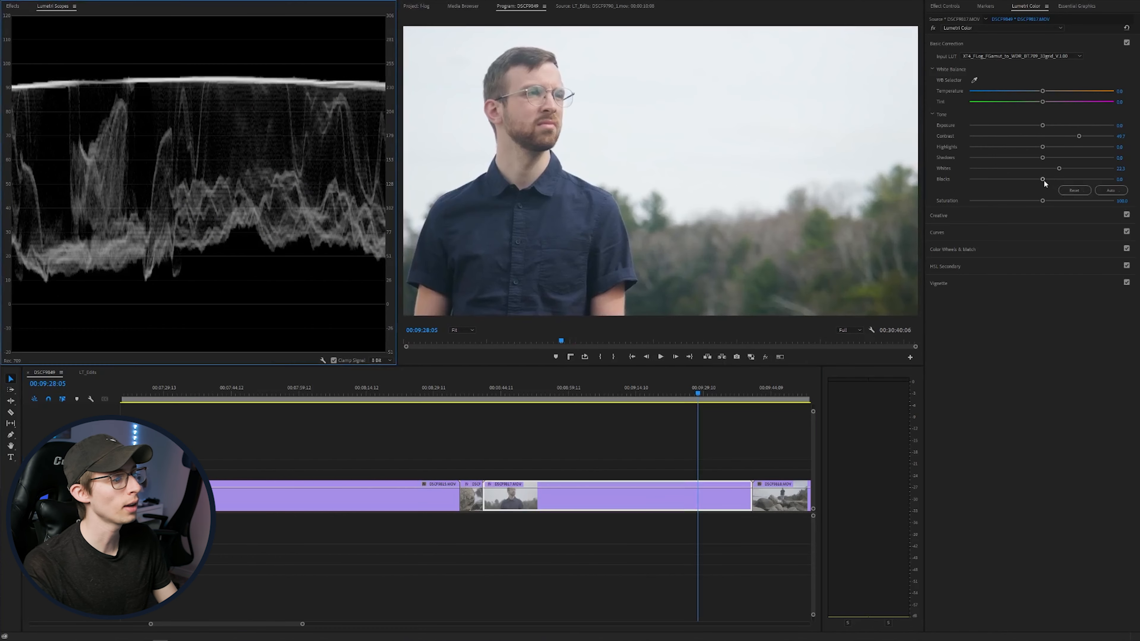
- Lower the blacks and shadows of the clip with the standing man in the DSCF9849 sequence
{"action": "left_click_drag", "start_coordinate": [1043, 180], "coordinate": [1023, 162]}
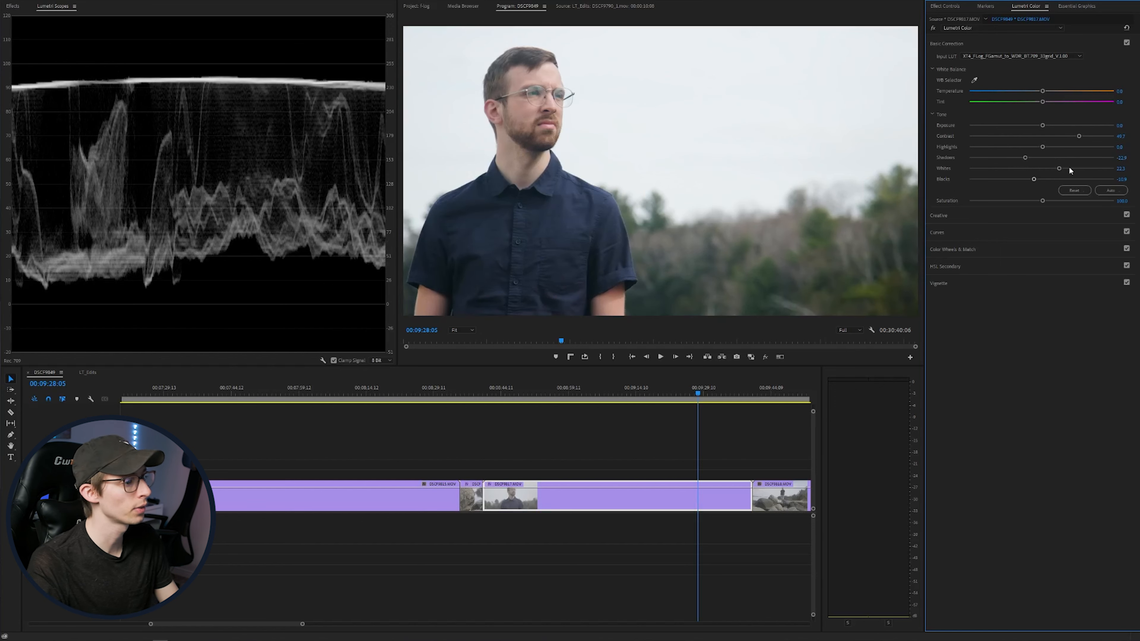